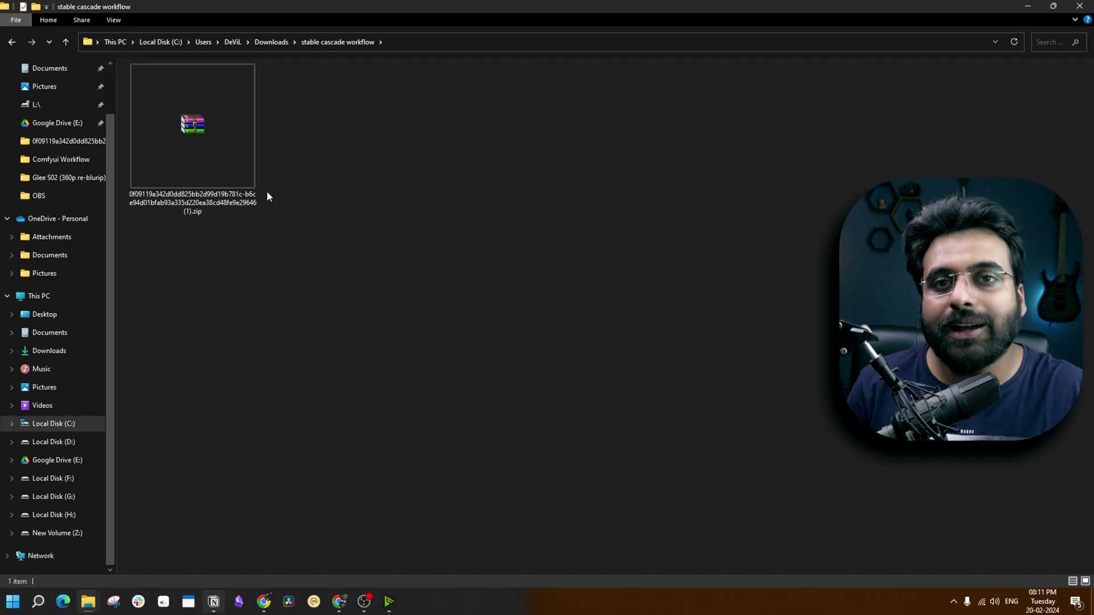
Step: Extract the downloaded workflow zip here to get instructions.md and stable_cascade_workflow_test.json
{"action": "right_click", "coordinate": [191, 165]}
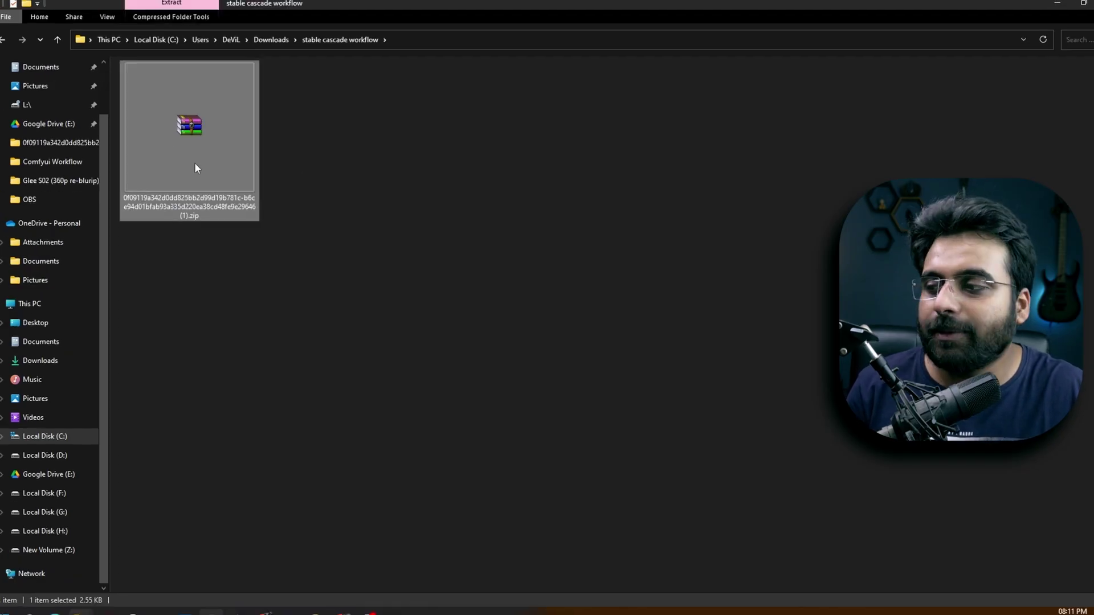
{"action": "left_click", "coordinate": [217, 264]}
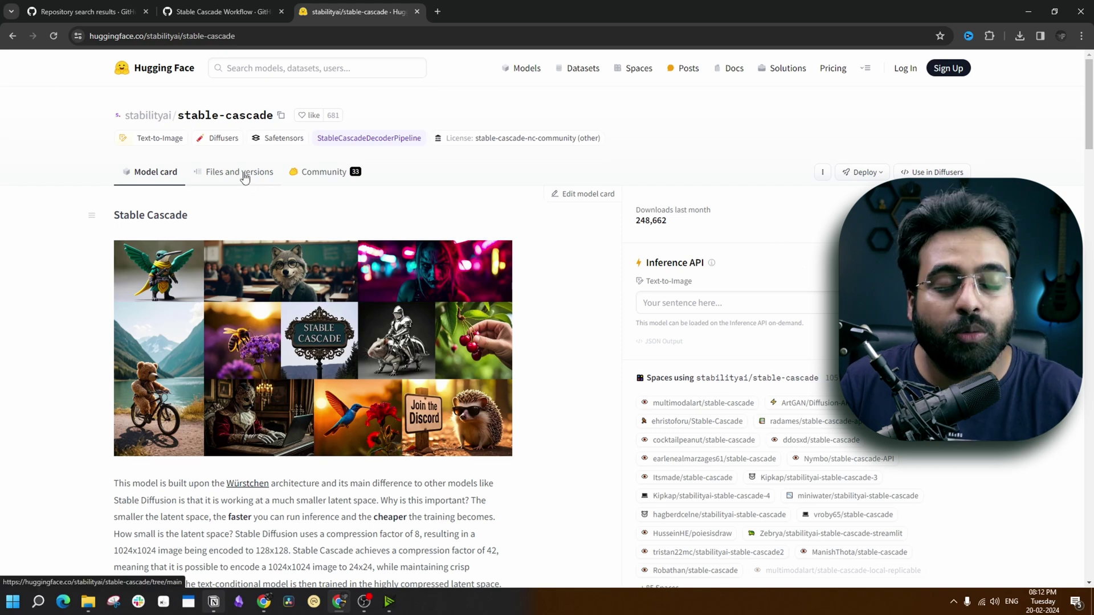
Step: Browse the stable-cascade Files and versions list and open the text_encoder folder
{"action": "left_click", "coordinate": [245, 178]}
{"action": "scroll", "coordinate": [703, 420], "scroll_direction": "down", "scroll_amount": 4}
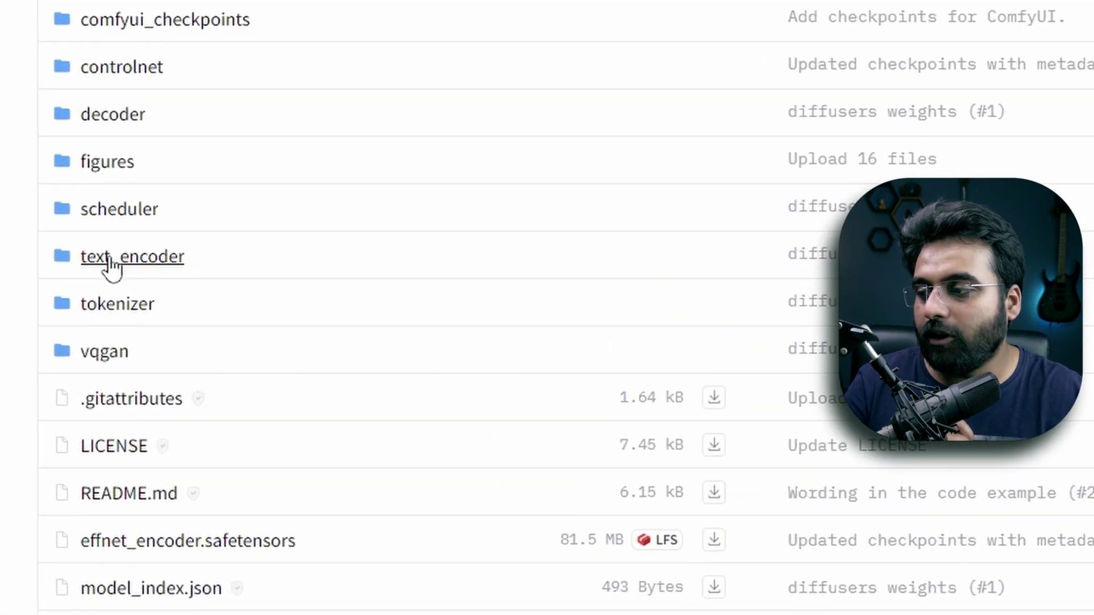
{"action": "left_click", "coordinate": [109, 261]}
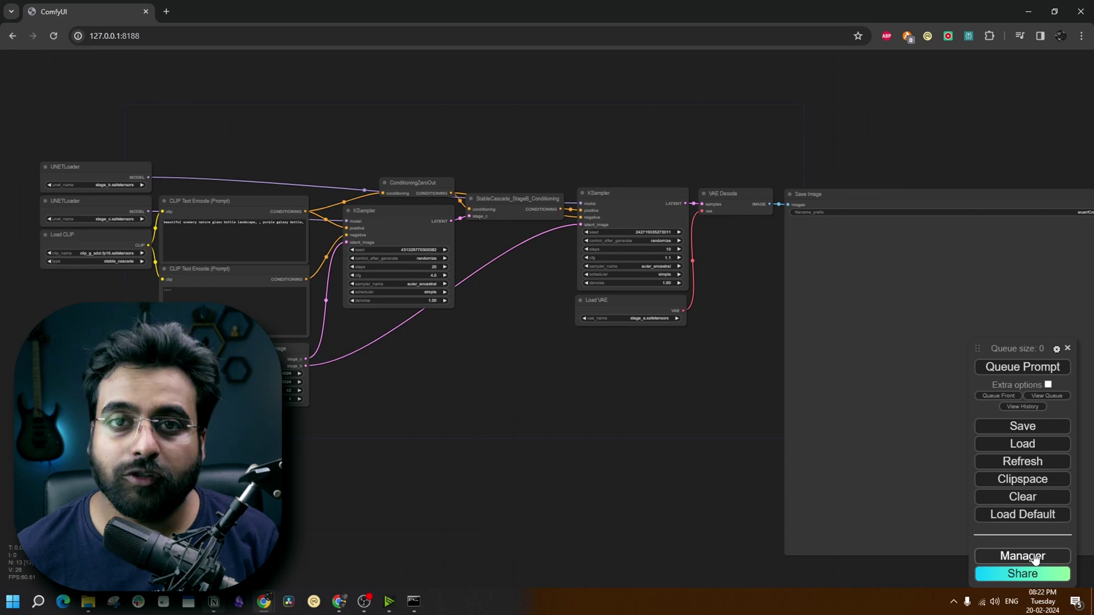
Step: Search the Manager's Install Models list for 'stable cascade'
{"action": "left_click", "coordinate": [1035, 558]}
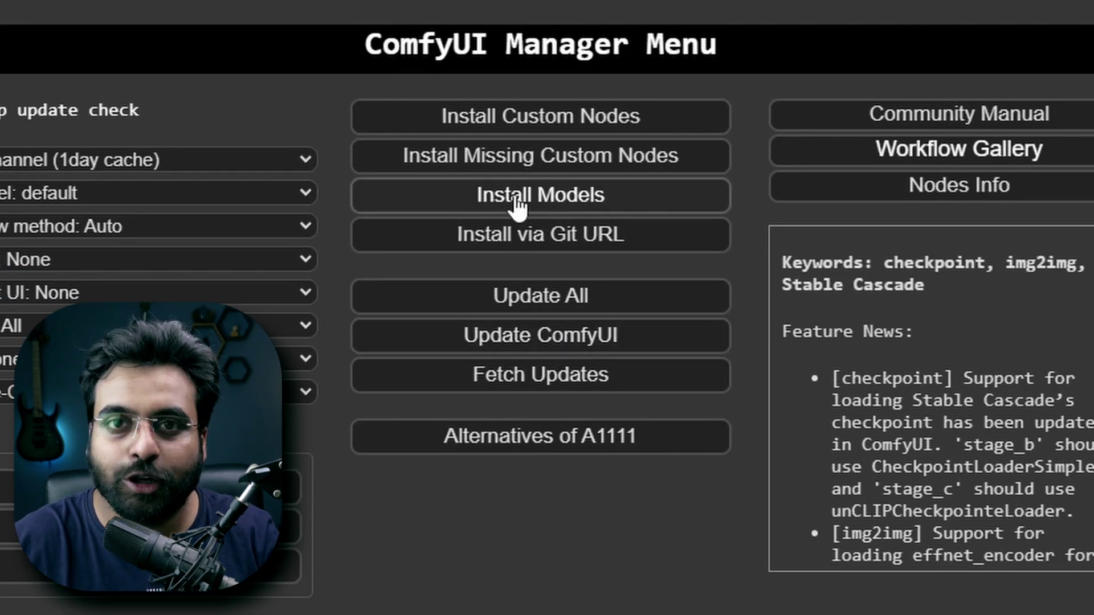
{"action": "left_click", "coordinate": [517, 208]}
{"action": "left_click", "coordinate": [901, 76]}
{"action": "type", "text": "sta"}
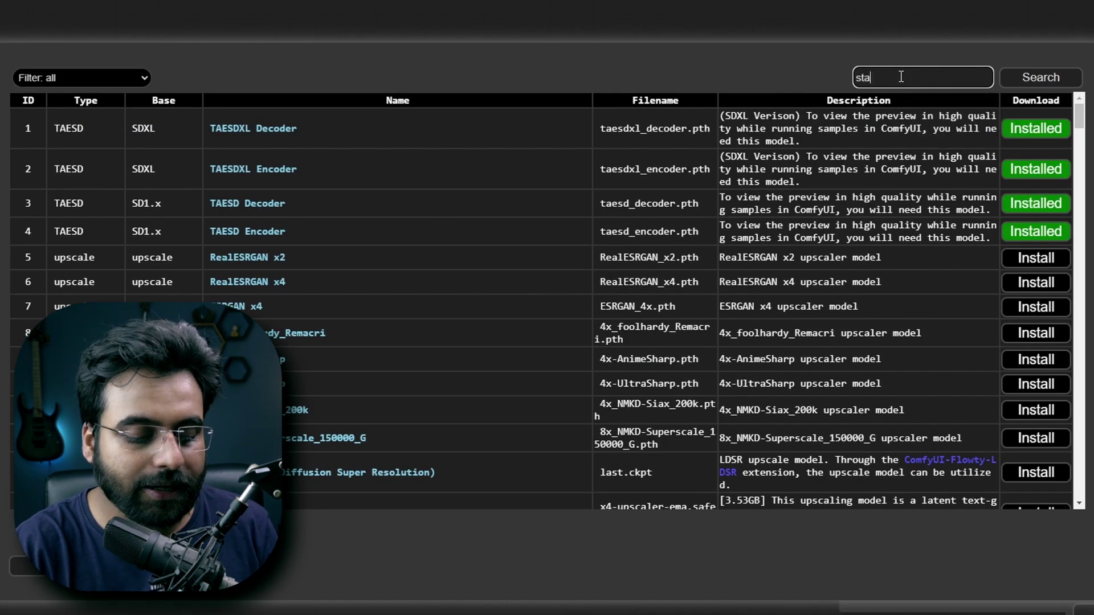
{"action": "type", "text": "ble cascade"}
{"action": "key", "text": "Return"}
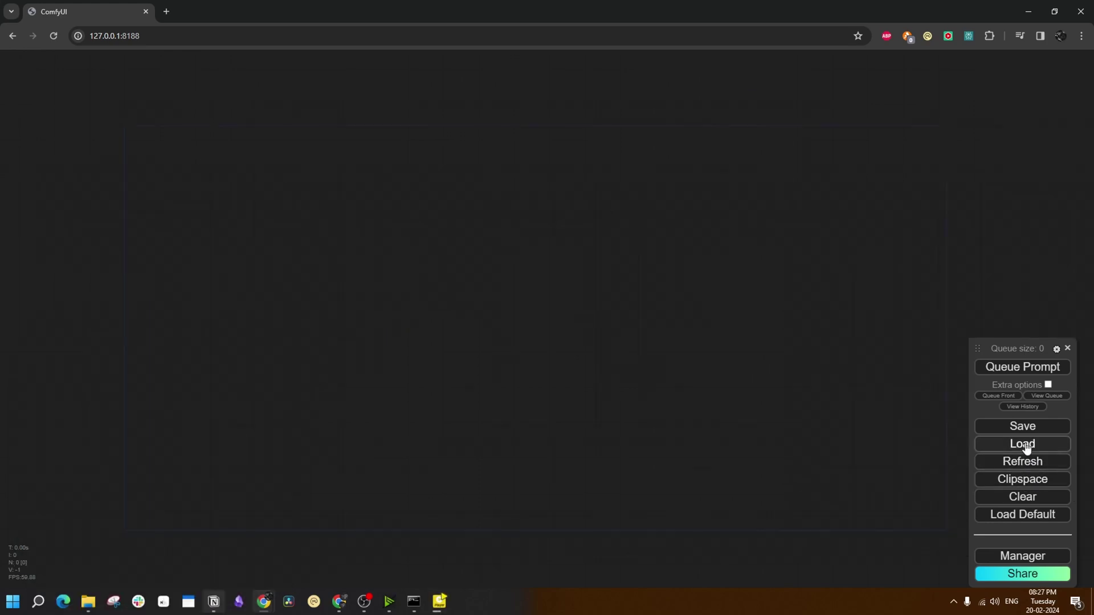
Step: Load the downloaded Stable Cascade workflow JSON and set Load VAE to stage_a
{"action": "left_click", "coordinate": [1022, 444]}
{"action": "double_click", "coordinate": [215, 93]}
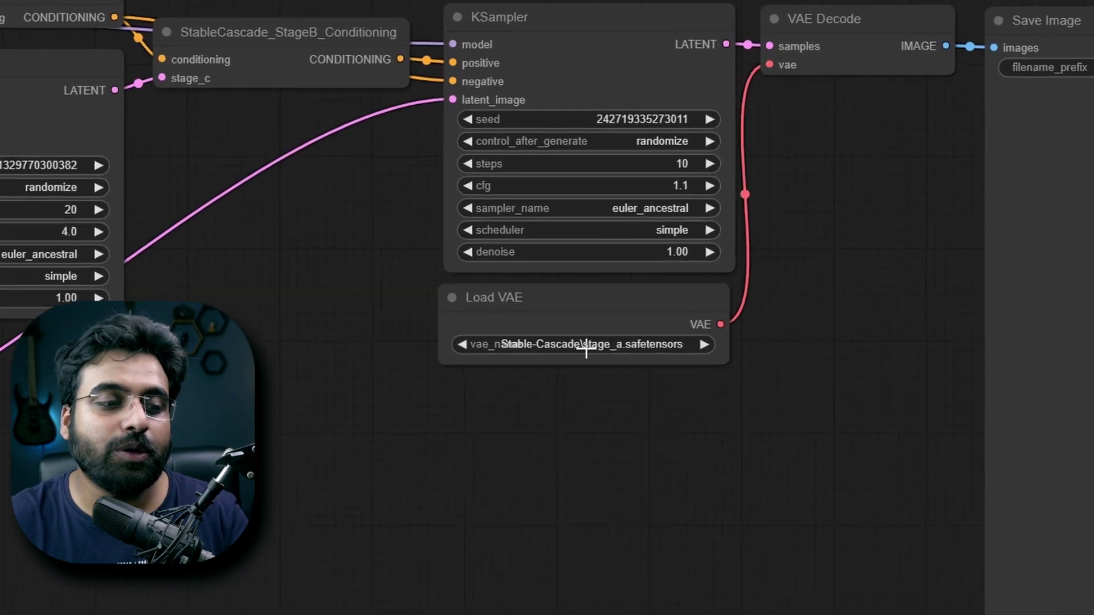
{"action": "left_click", "coordinate": [767, 388]}
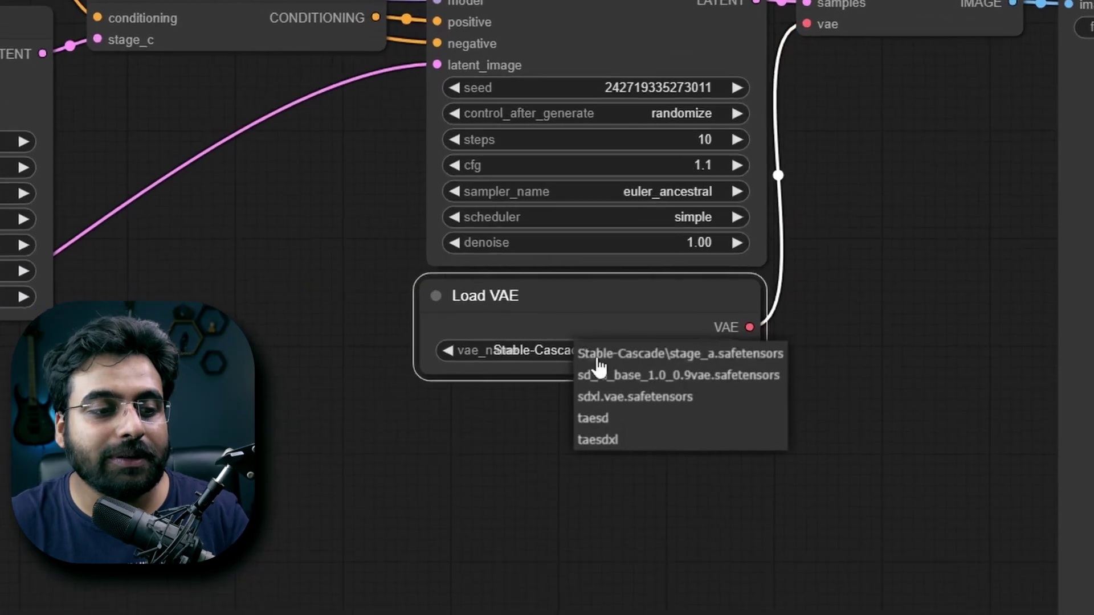
{"action": "left_click", "coordinate": [665, 356]}
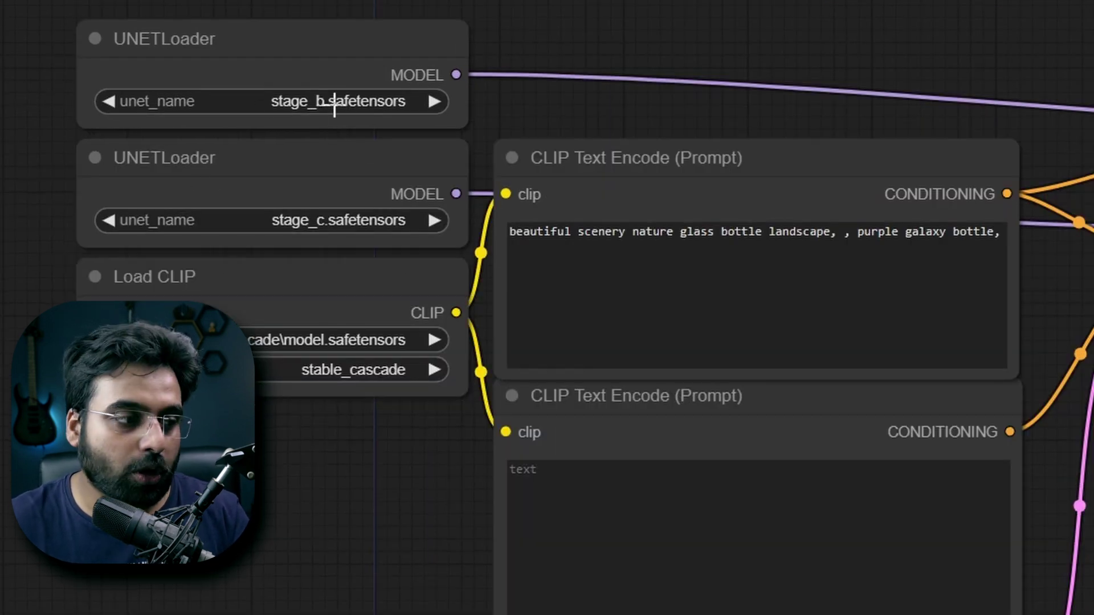
Step: Set the two UNETLoaders to stage_b_bf16 and stage_c_bf16
{"action": "left_click", "coordinate": [334, 107]}
{"action": "left_click", "coordinate": [429, 127]}
{"action": "left_click", "coordinate": [327, 221]}
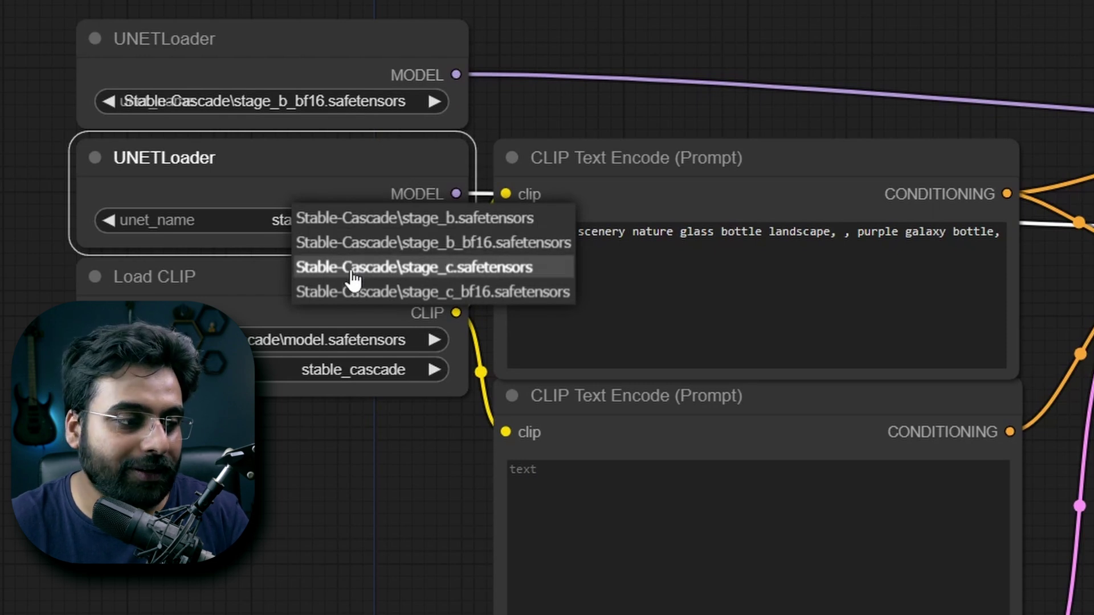
{"action": "left_click", "coordinate": [349, 292]}
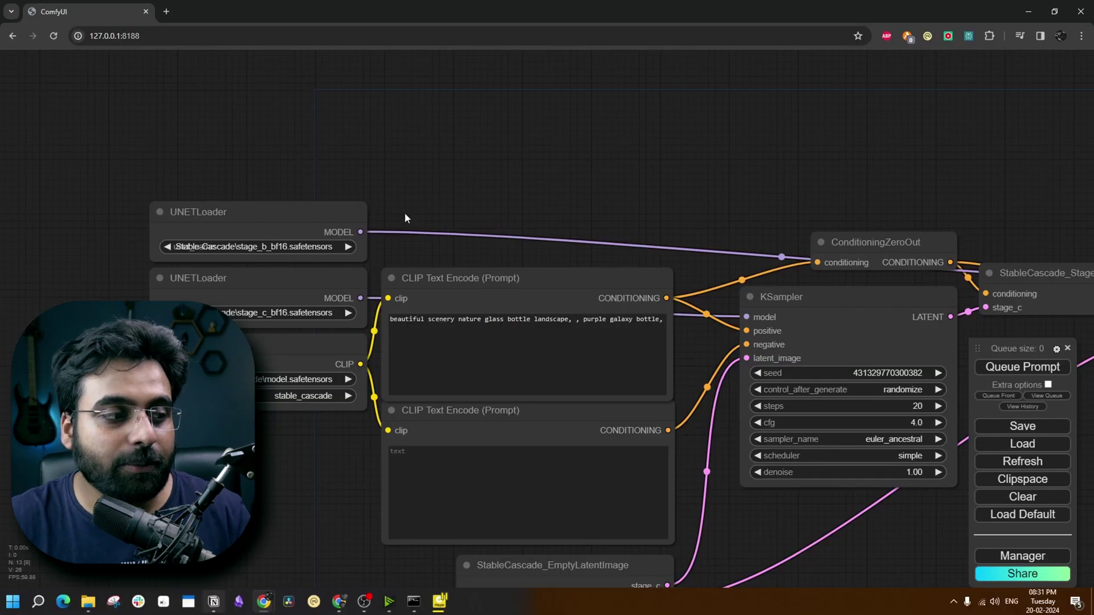
Step: Zoom and pan to the Save Image node to view the galaxy-in-a-bottle result
{"action": "scroll", "coordinate": [405, 215], "scroll_direction": "down", "scroll_amount": 6}
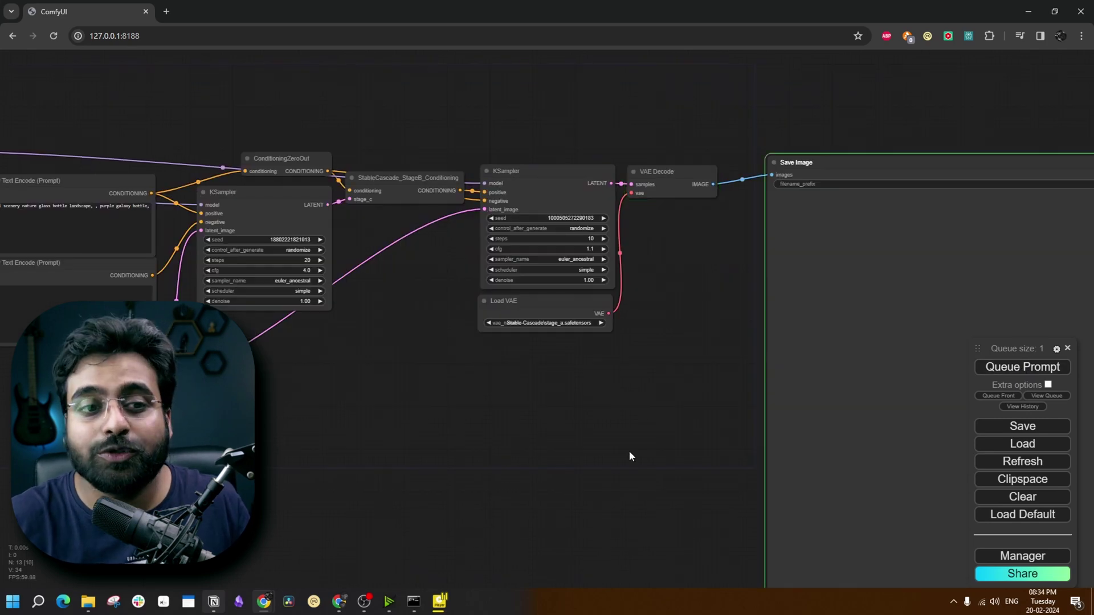
{"action": "left_click_drag", "start_coordinate": [629, 451], "coordinate": [399, 354]}
{"action": "scroll", "coordinate": [401, 358], "scroll_direction": "down", "scroll_amount": 2}
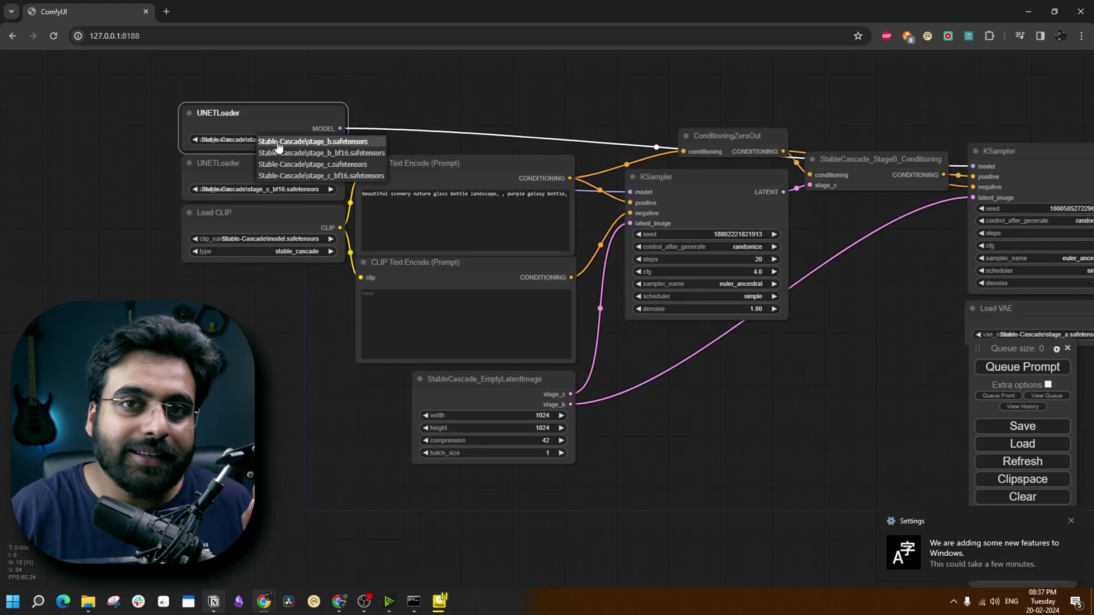
Step: Switch the UNETLoaders to the full stage_b.safetensors and stage_c.safetensors models
{"action": "left_click", "coordinate": [279, 142]}
{"action": "left_click", "coordinate": [262, 189]}
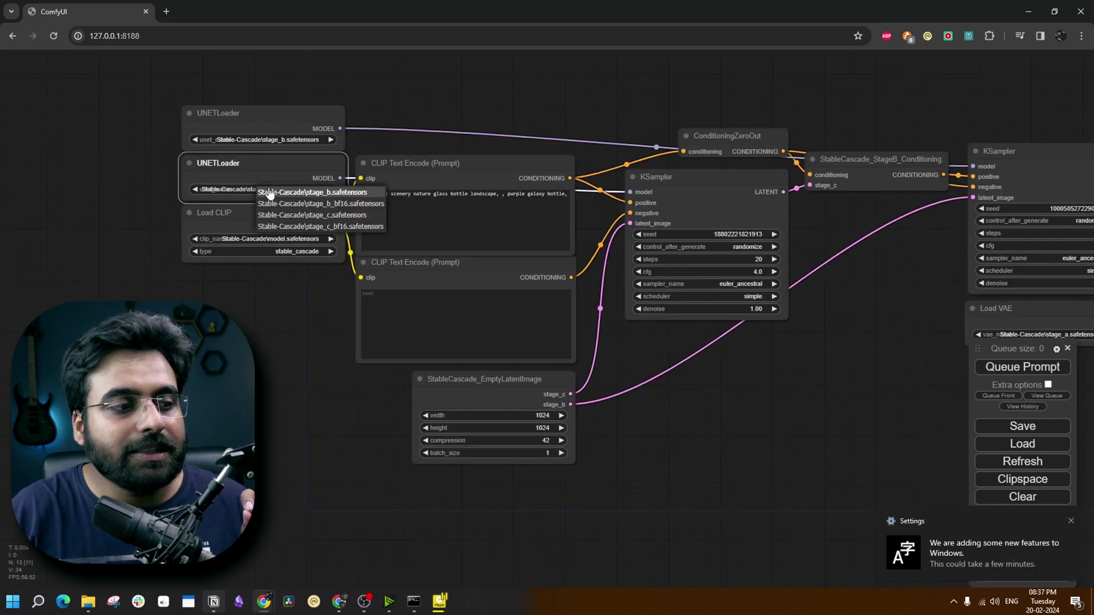
{"action": "left_click", "coordinate": [269, 193]}
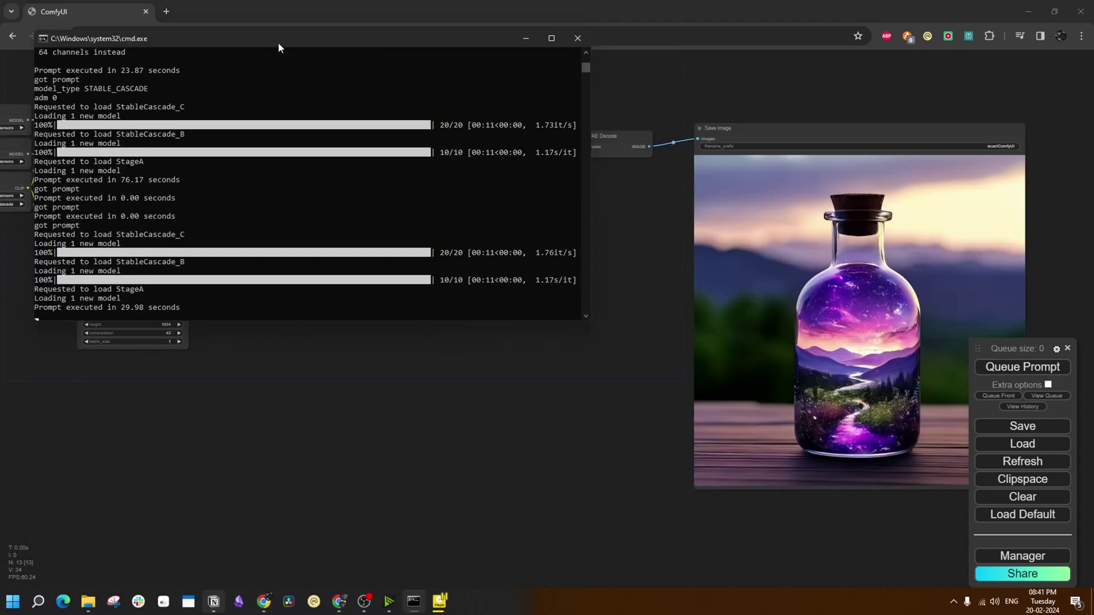
Step: Move the console log to read the Stable Cascade execution time of 76.17 seconds
{"action": "left_click_drag", "start_coordinate": [278, 42], "coordinate": [316, 96]}
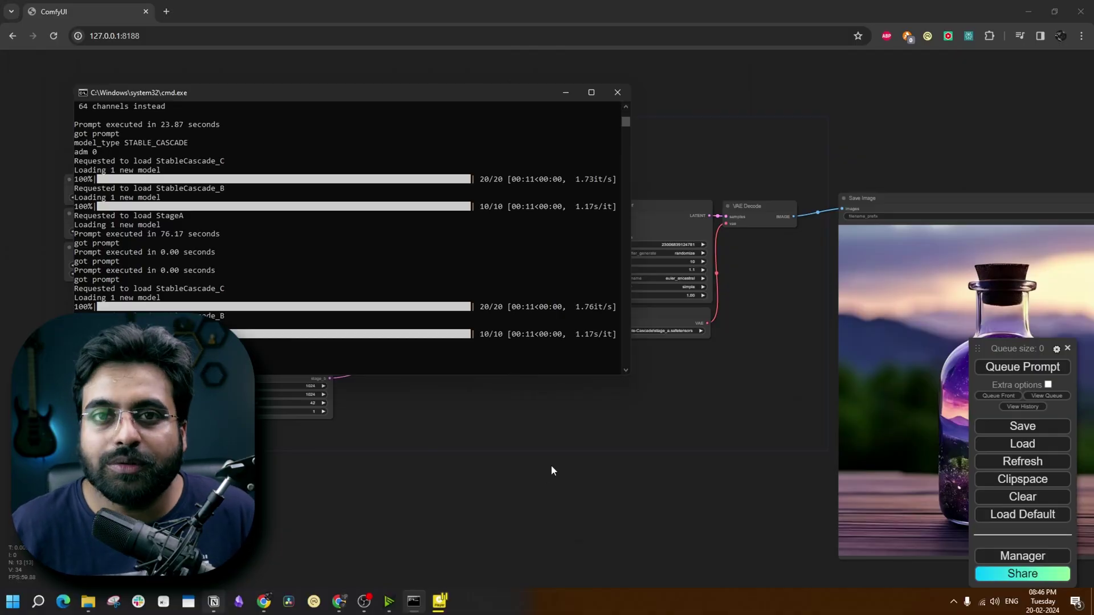
Step: Load sdxl workflow.json, set the Empty Latent width to 1024, and queue the penguin-cafe generation
{"action": "left_click", "coordinate": [594, 462]}
{"action": "key", "text": "ctrl+o"}
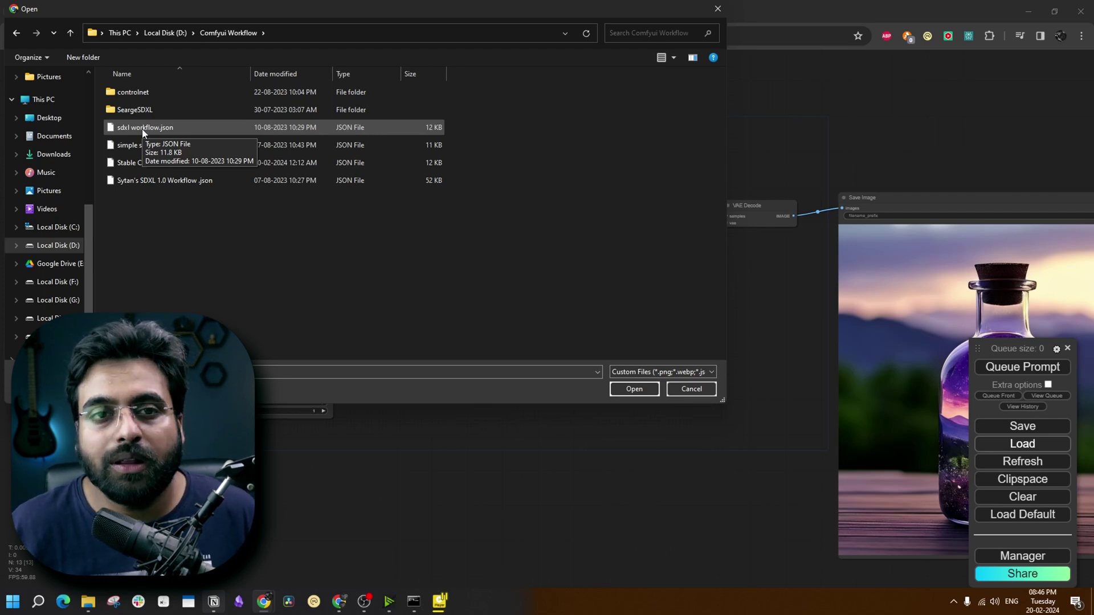
{"action": "double_click", "coordinate": [142, 128]}
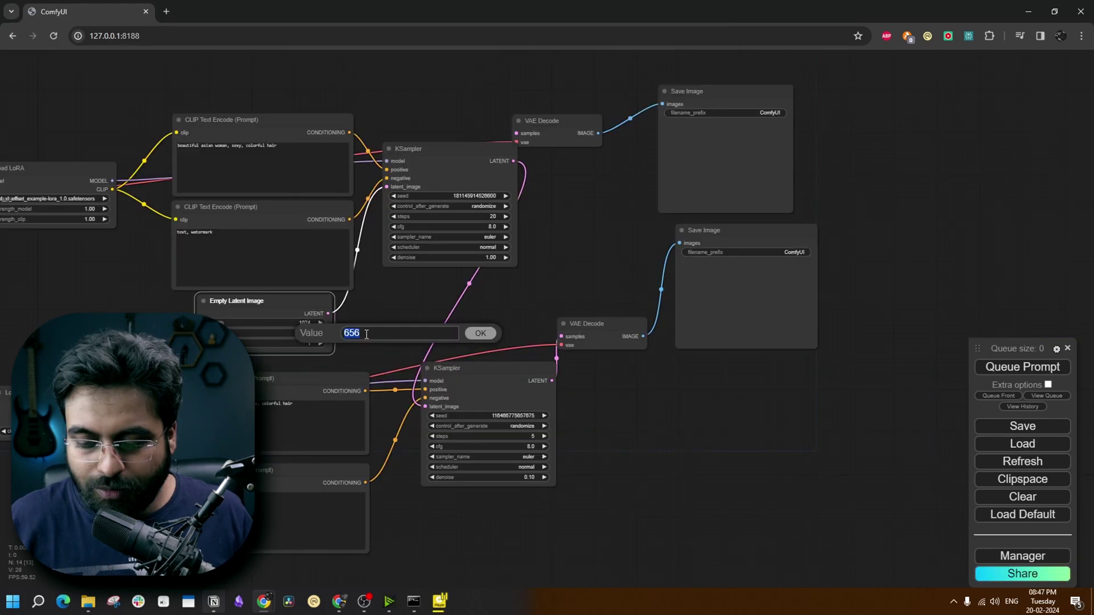
{"action": "left_click", "coordinate": [365, 334]}
{"action": "key", "text": "Return"}
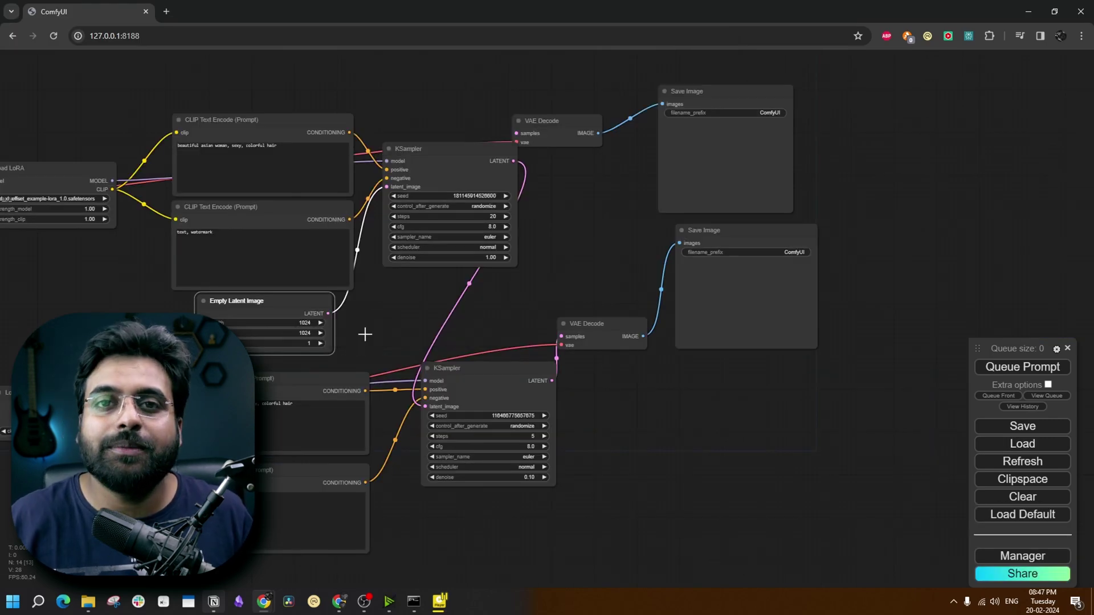
{"action": "left_click", "coordinate": [1024, 368]}
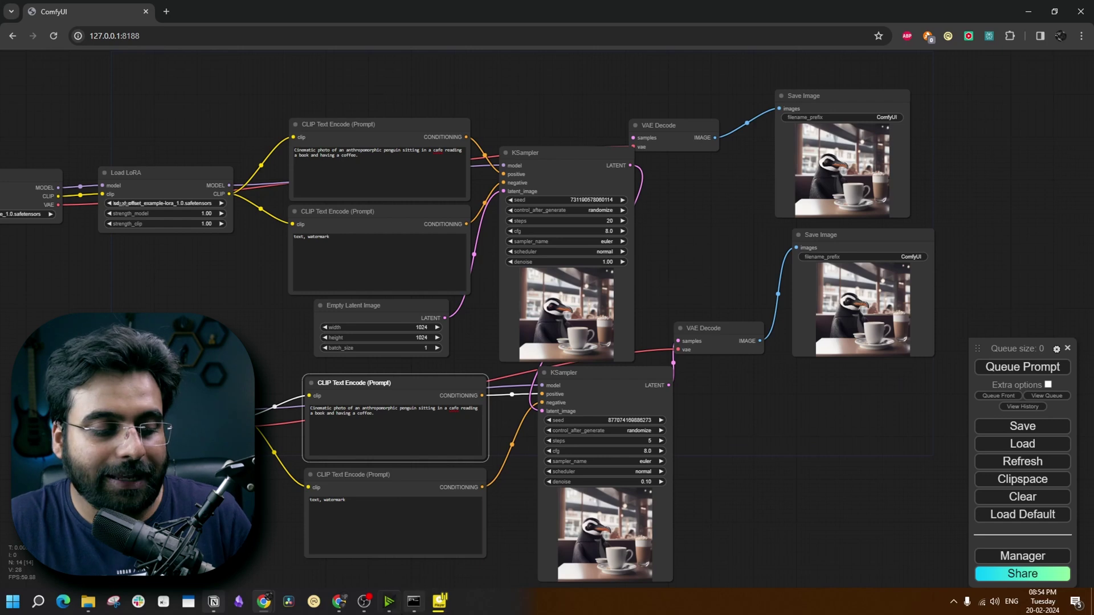
Step: Switch to the console to read the run's execution time
{"action": "key", "text": "alt+Tab"}
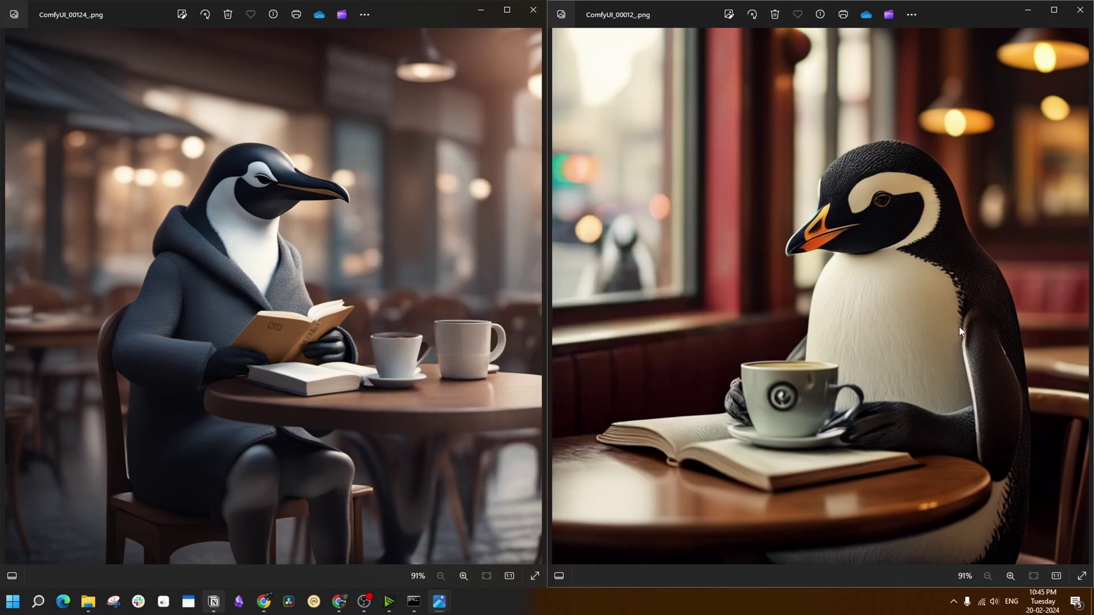
Step: Zoom into the penguin images in Photos to compare their detail
{"action": "scroll", "coordinate": [239, 197], "scroll_direction": "up", "scroll_amount": 5}
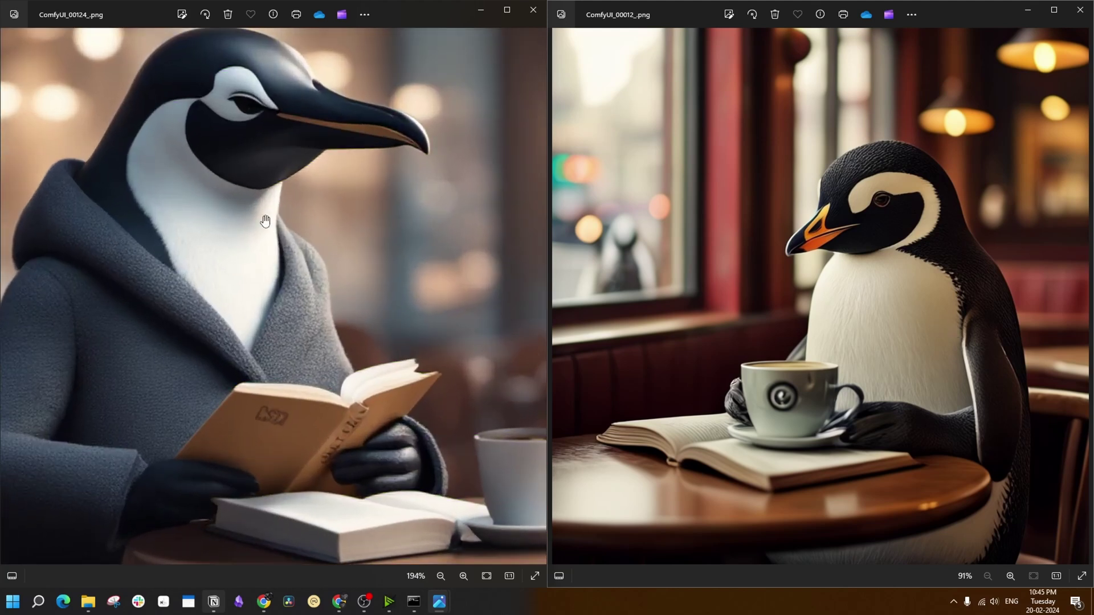
{"action": "scroll", "coordinate": [801, 231], "scroll_direction": "up", "scroll_amount": 3}
{"action": "scroll", "coordinate": [801, 231], "scroll_direction": "up", "scroll_amount": 2}
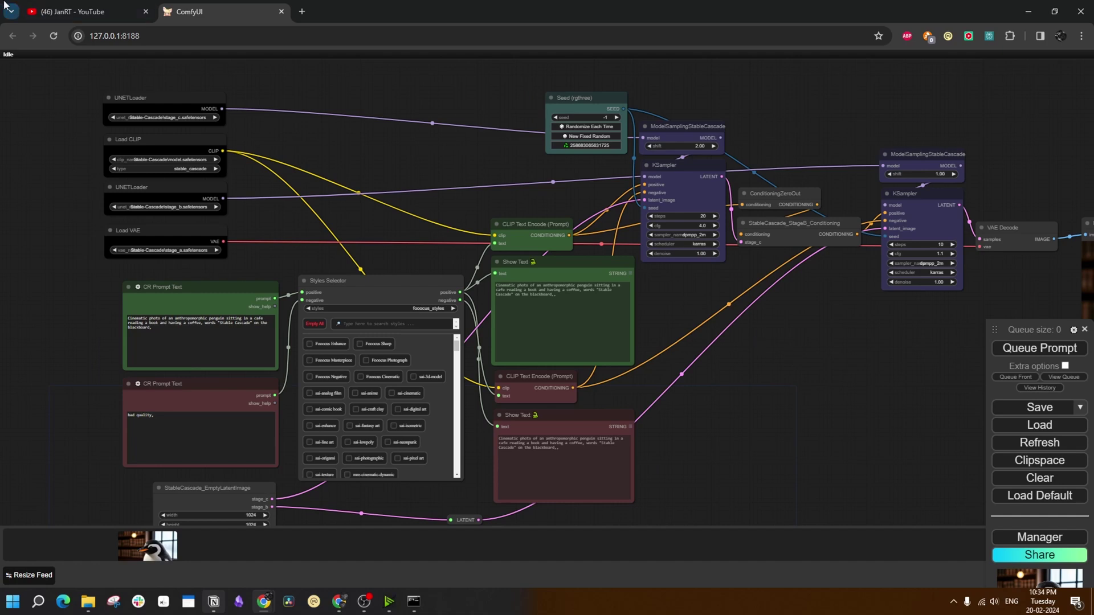
Step: In ComfyUI Manager, list the custom nodes missing from the Stable Cascade styles workflow
{"action": "left_click", "coordinate": [80, 7]}
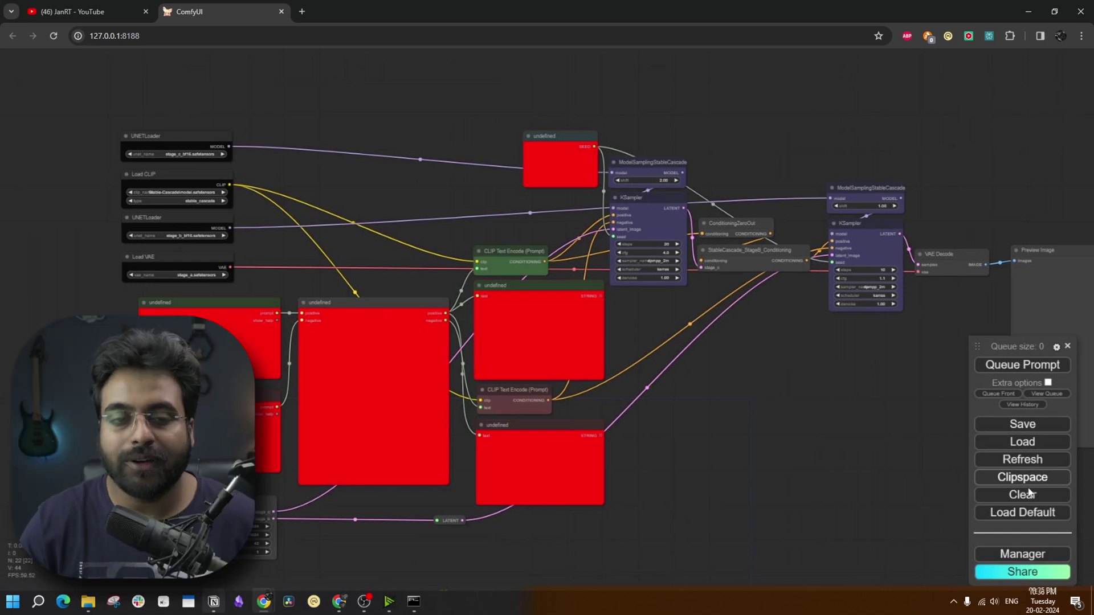
{"action": "left_click", "coordinate": [1022, 553]}
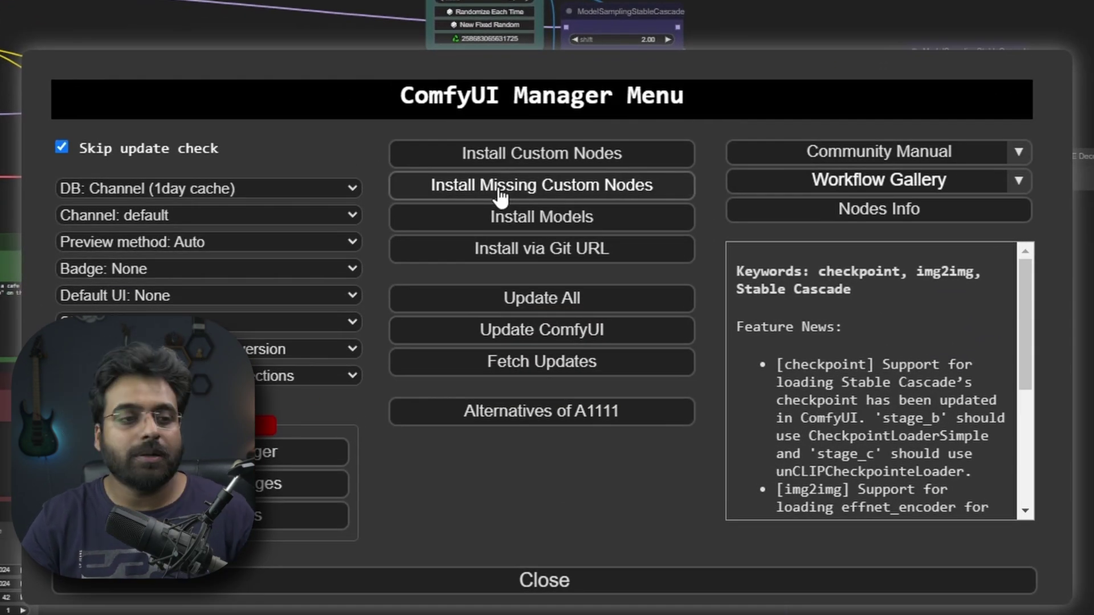
{"action": "left_click", "coordinate": [499, 194]}
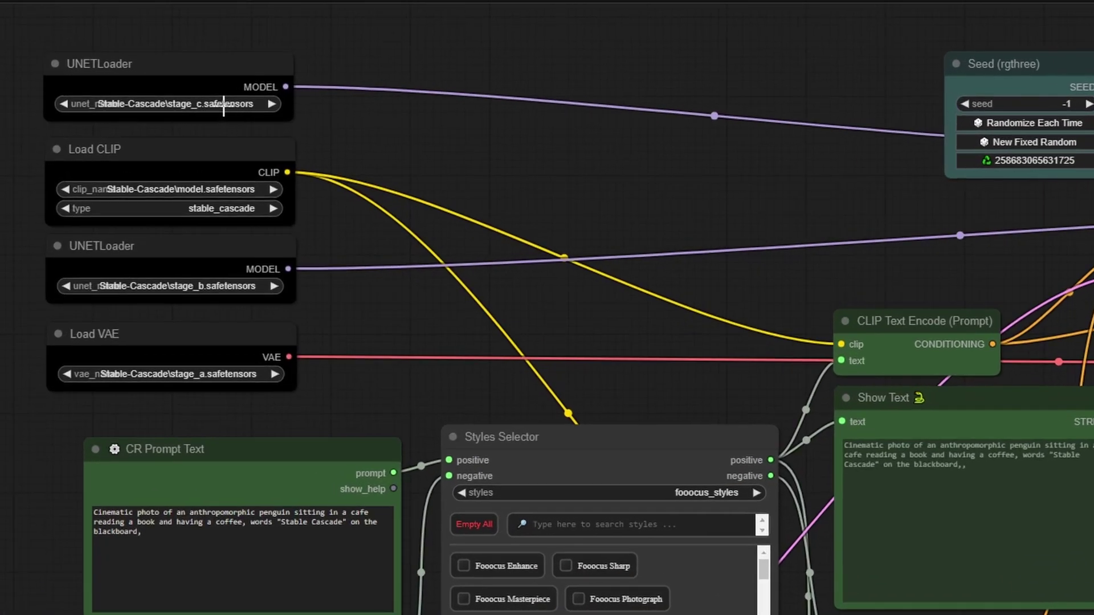
Step: Load stage_c.safetensors in the first UNET loader and add the sai-anime style
{"action": "left_click", "coordinate": [171, 76]}
{"action": "left_click", "coordinate": [257, 144]}
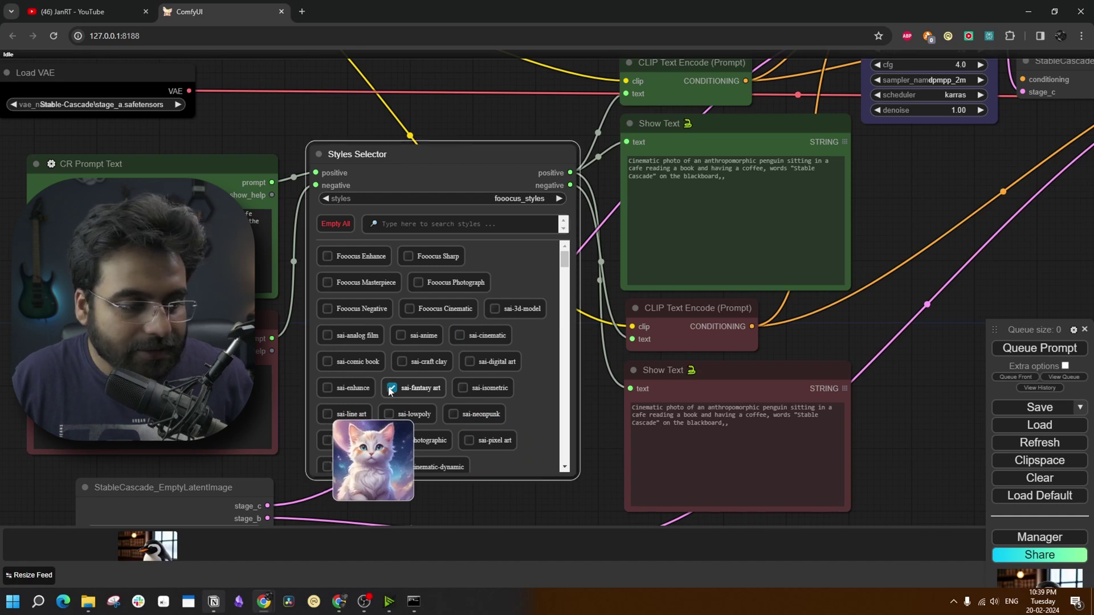
{"action": "scroll", "coordinate": [398, 285], "scroll_direction": "down", "scroll_amount": 1}
{"action": "left_click", "coordinate": [400, 273]}
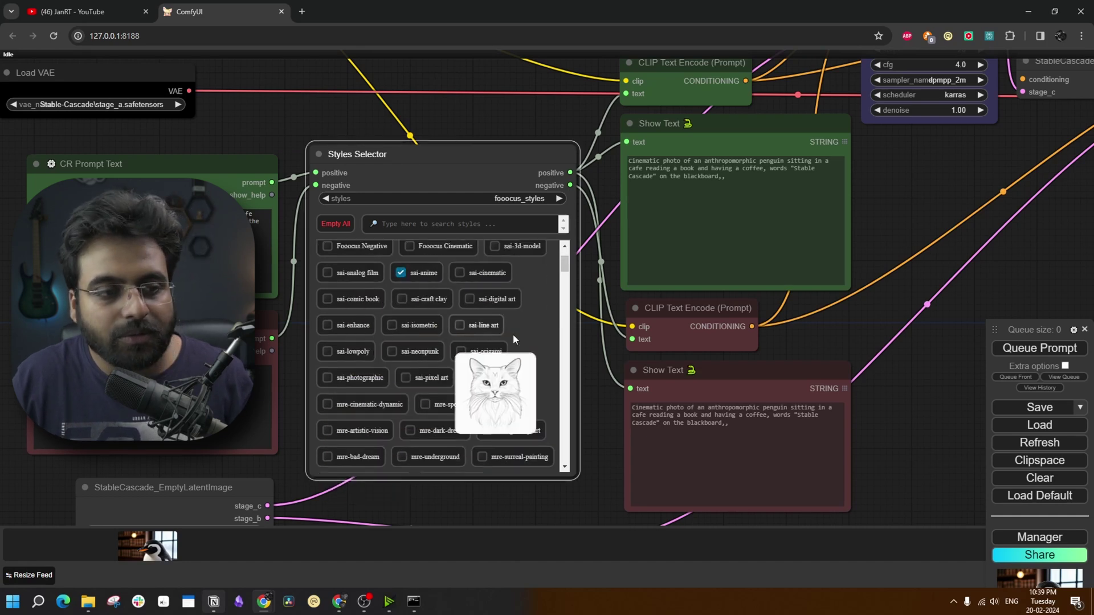
Step: Queue the styled penguin-in-a-cafe generation and review the rendered image
{"action": "key", "text": "ctrl+Return"}
{"action": "scroll", "coordinate": [551, 240], "scroll_direction": "down", "scroll_amount": 3}
{"action": "scroll", "coordinate": [551, 240], "scroll_direction": "up", "scroll_amount": 2}
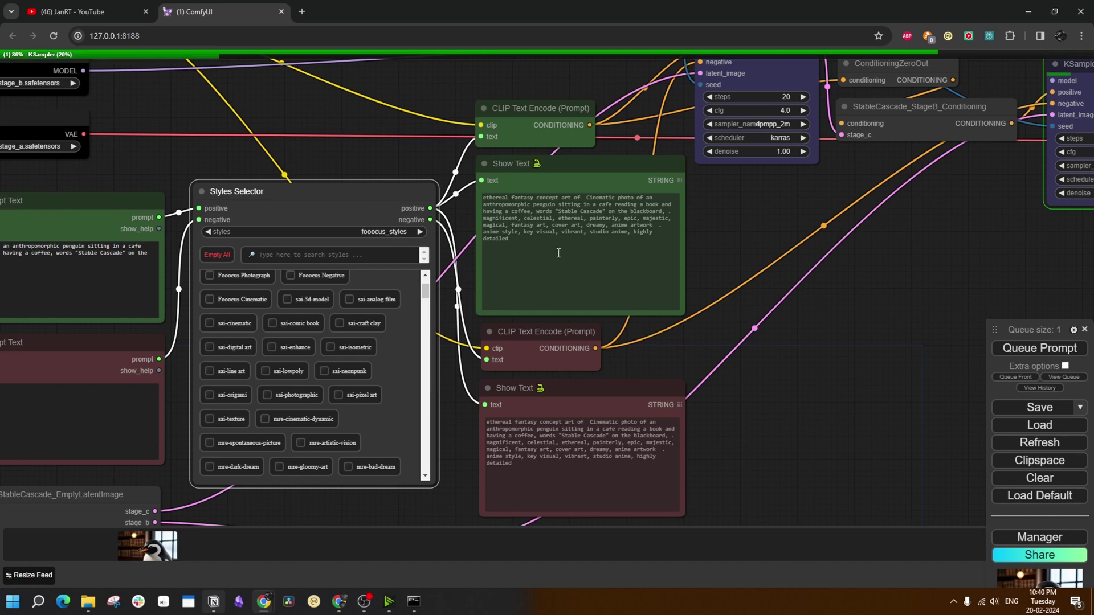
{"action": "scroll", "coordinate": [897, 273], "scroll_direction": "down", "scroll_amount": 3}
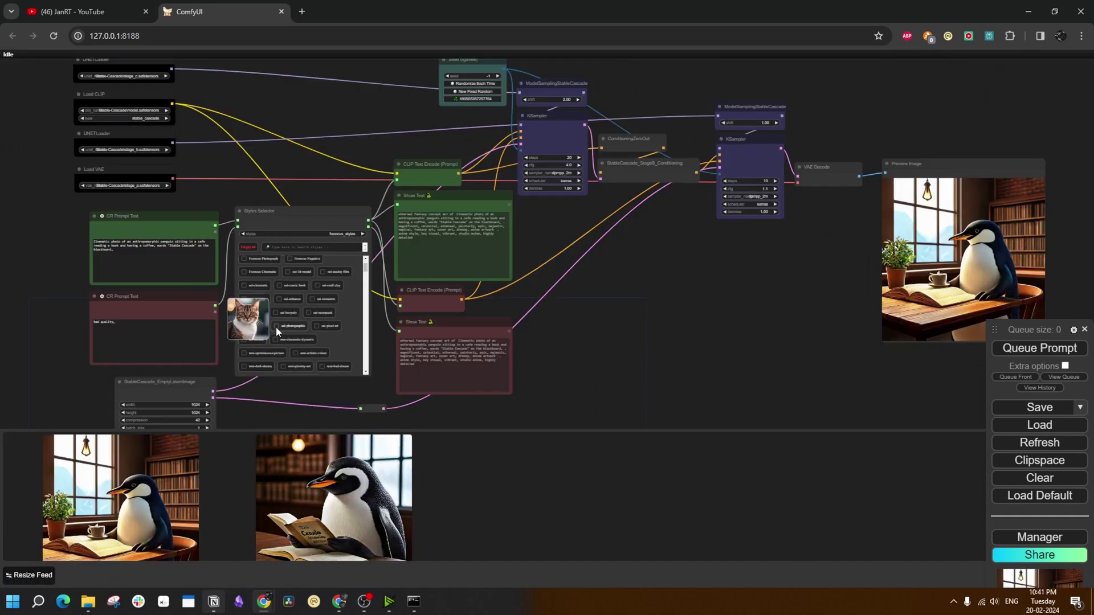
{"action": "scroll", "coordinate": [288, 304], "scroll_direction": "up", "scroll_amount": 5}
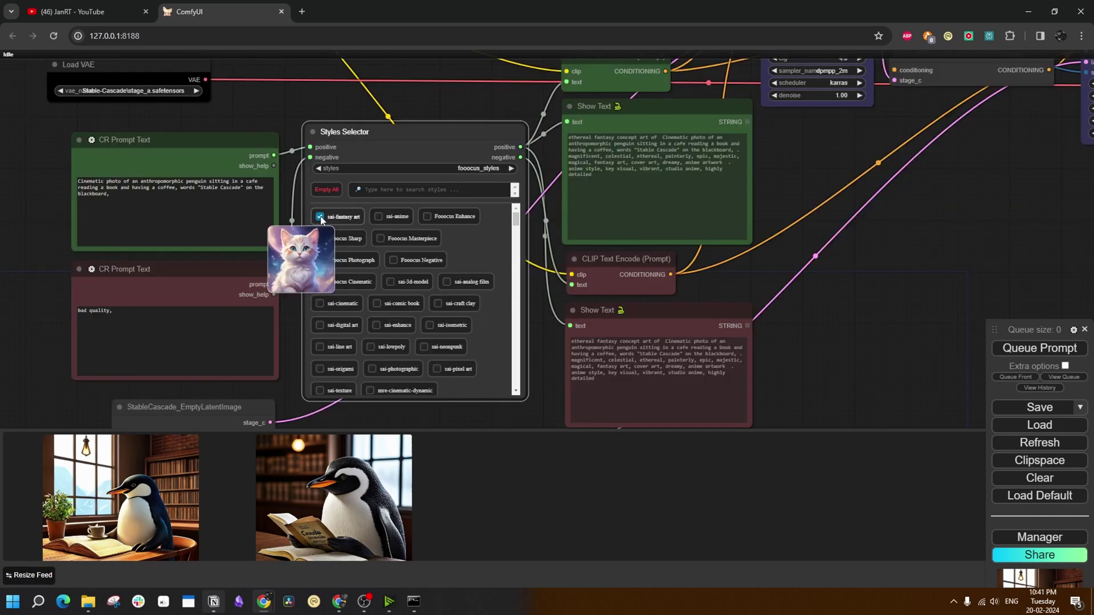